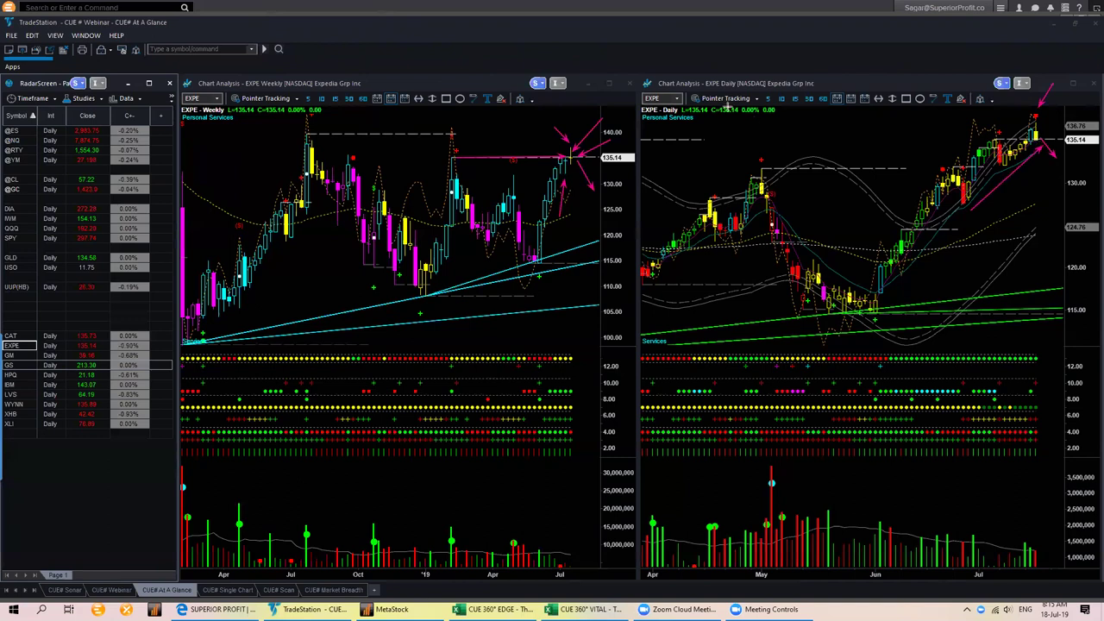
- Clear the EXPE arrows from both charts and load GM into the linked charts
key("Escape")
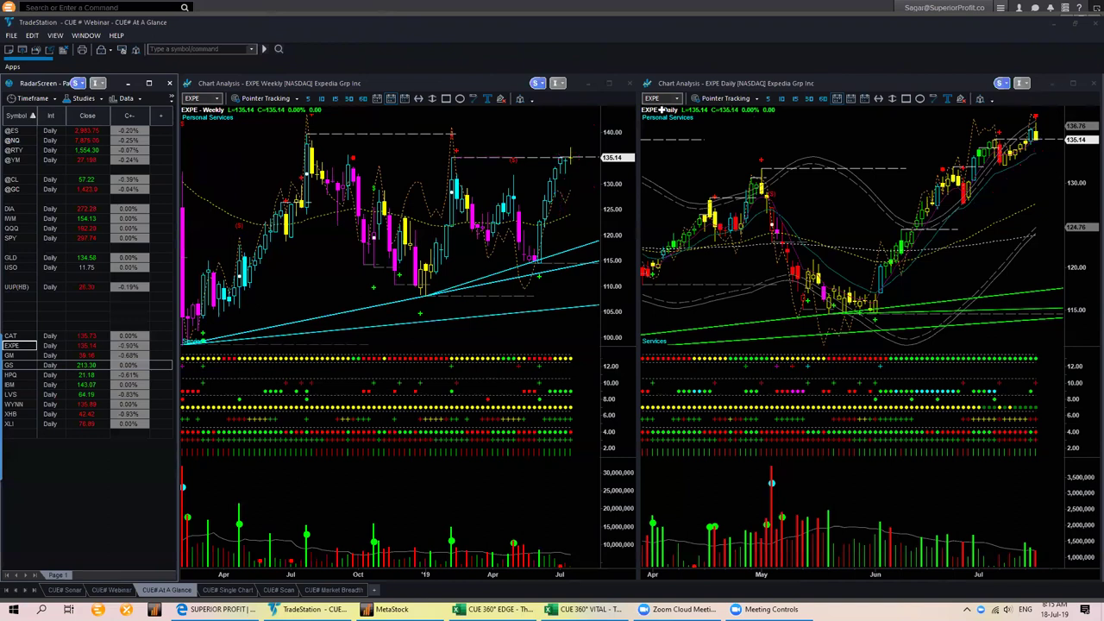
left_click(11, 354)
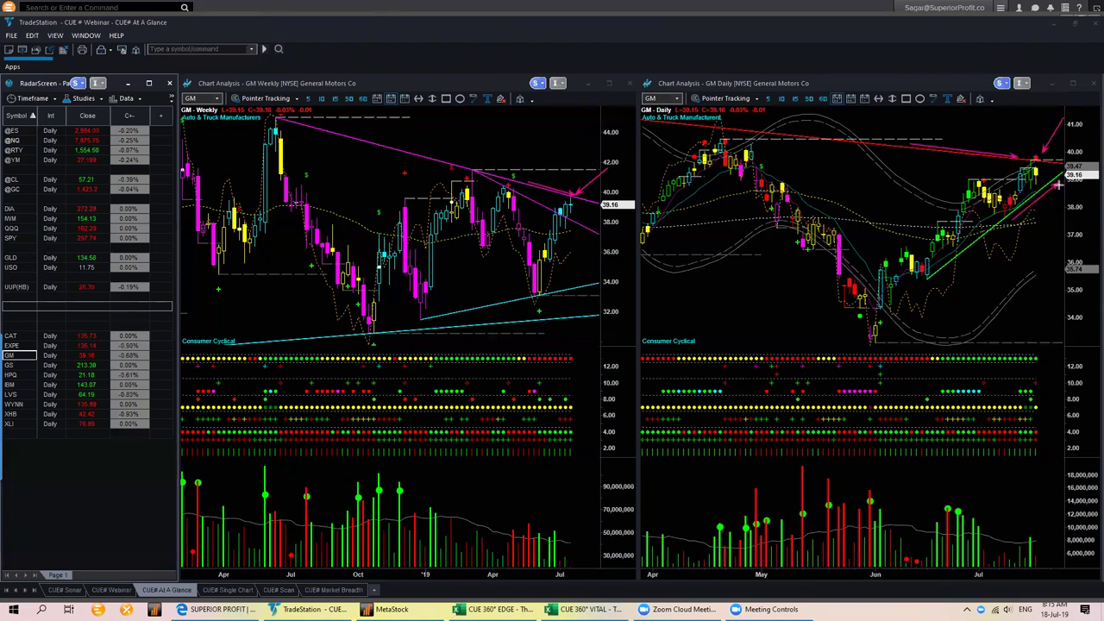
- Draw an arrow at the latest GM daily candles, erase it, and load GS into both charts
left_click_drag(1076, 227, 1044, 185)
key("Escape")
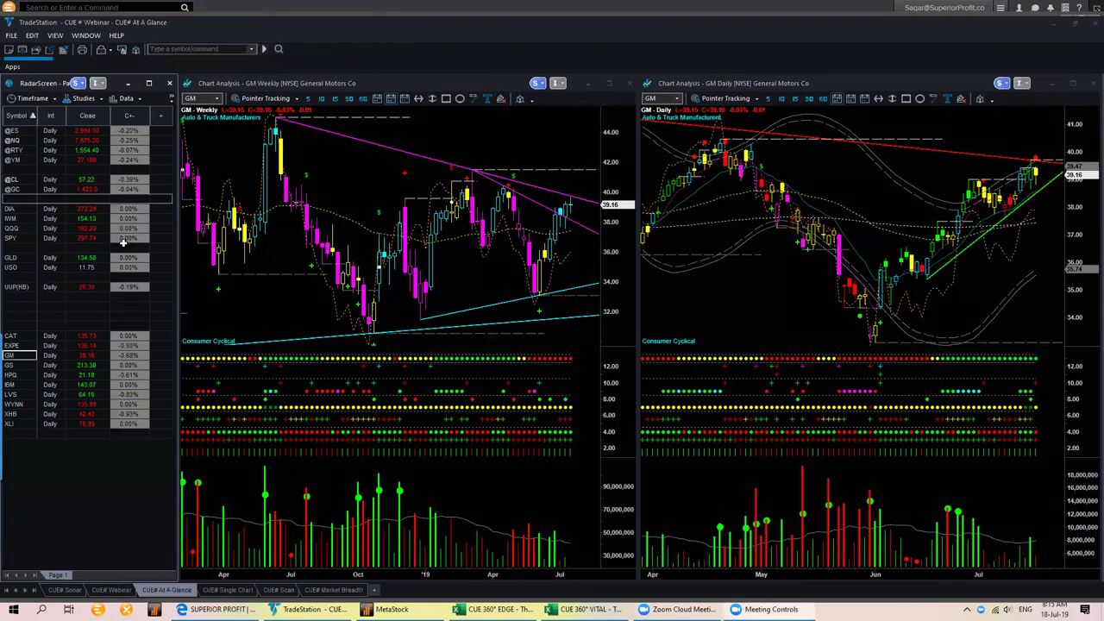
left_click(35, 365)
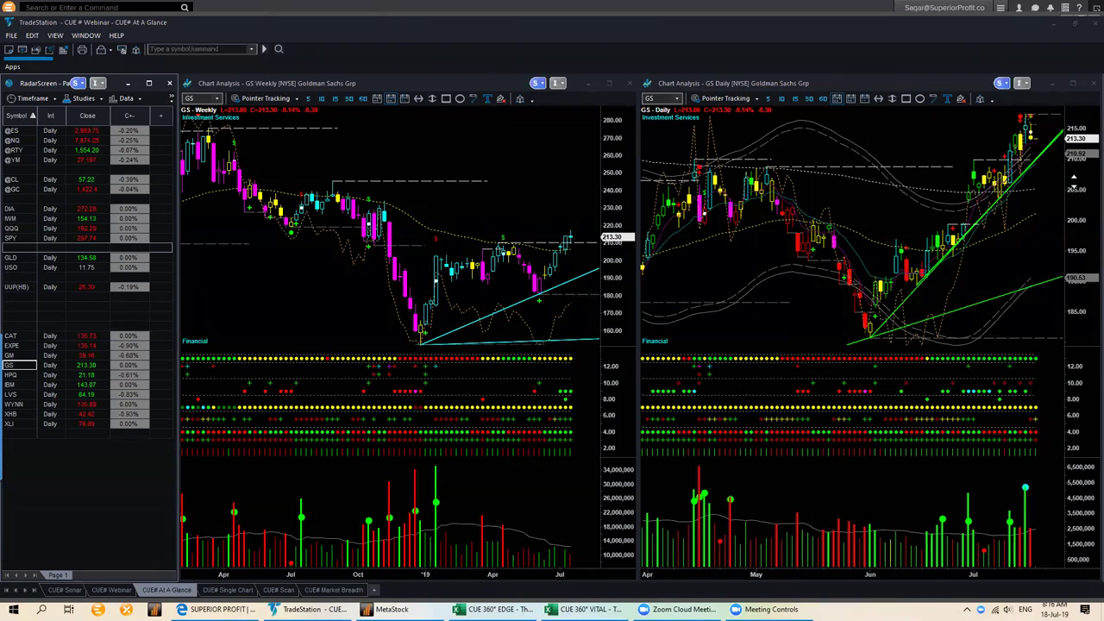
- Compress the GS daily price scale and mark the recent daily highs with a line and downward arrow
left_click(1072, 200)
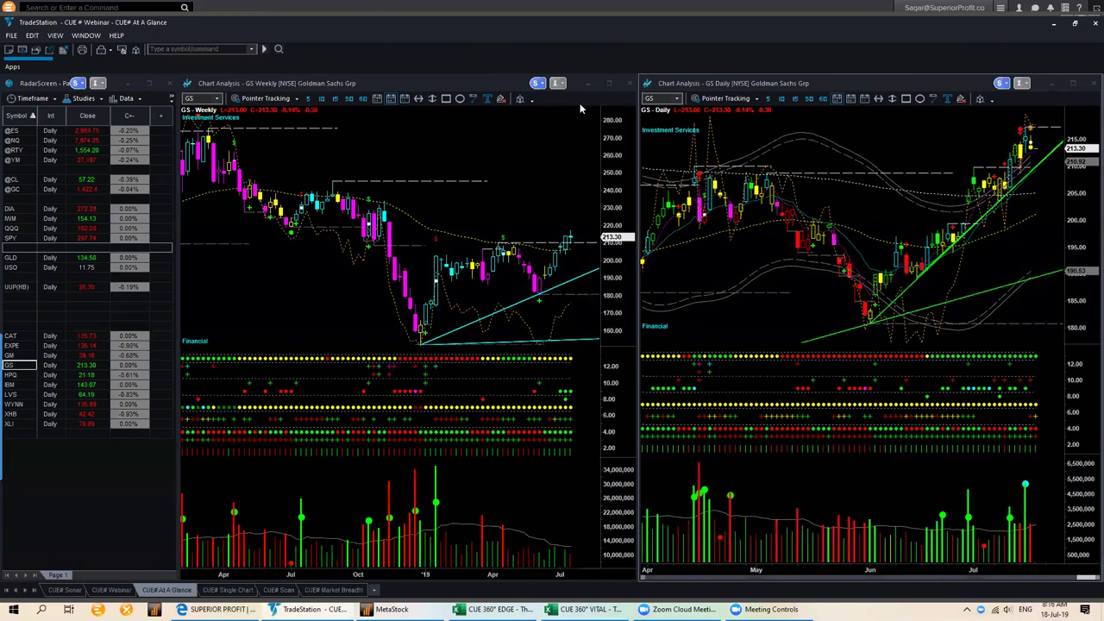
left_click_drag(966, 116, 1013, 128)
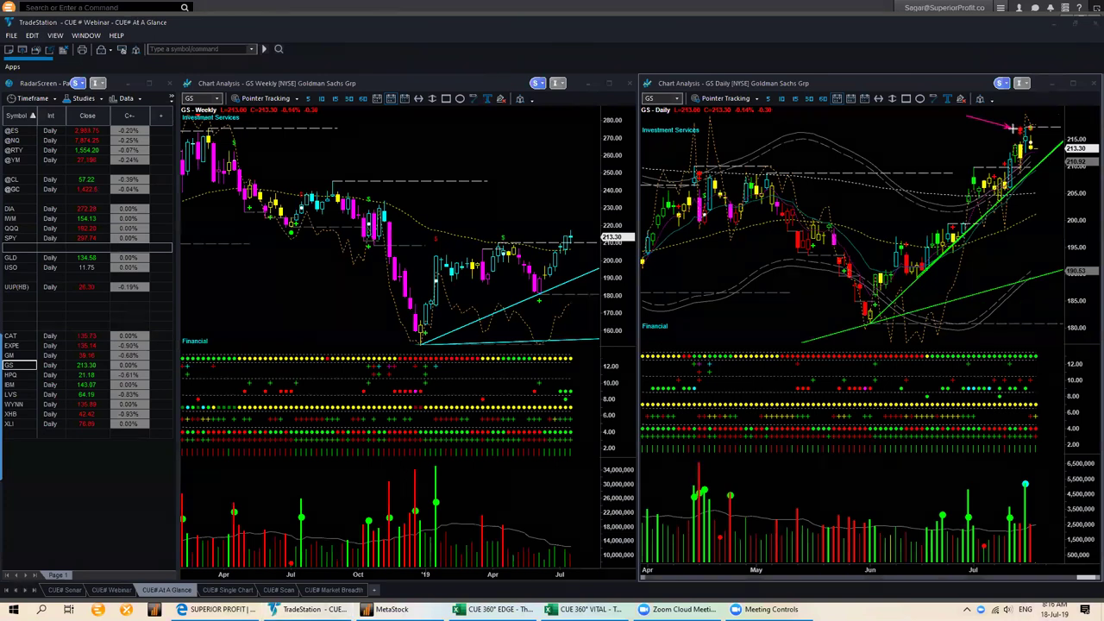
left_click_drag(1064, 92, 1034, 120)
left_click(1028, 120)
- Add arrows at the last weekly GS bars and near the daily 213.30 price, then clear all arrows
left_click_drag(593, 193, 571, 230)
left_click_drag(1064, 156, 1036, 174)
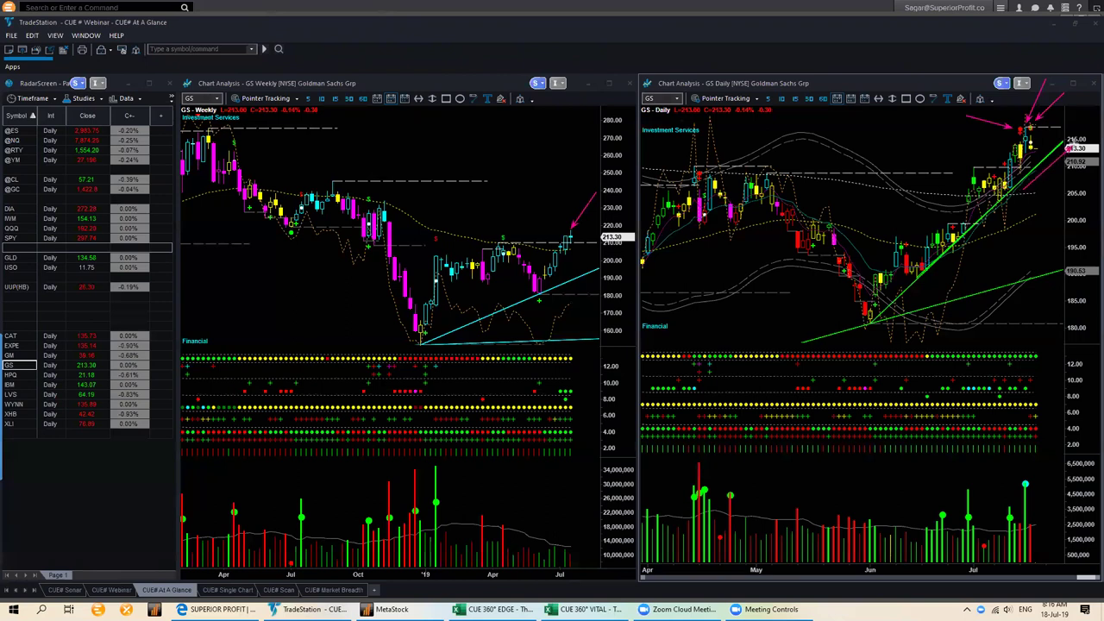
left_click_drag(1079, 145, 1069, 148)
key("Escape")
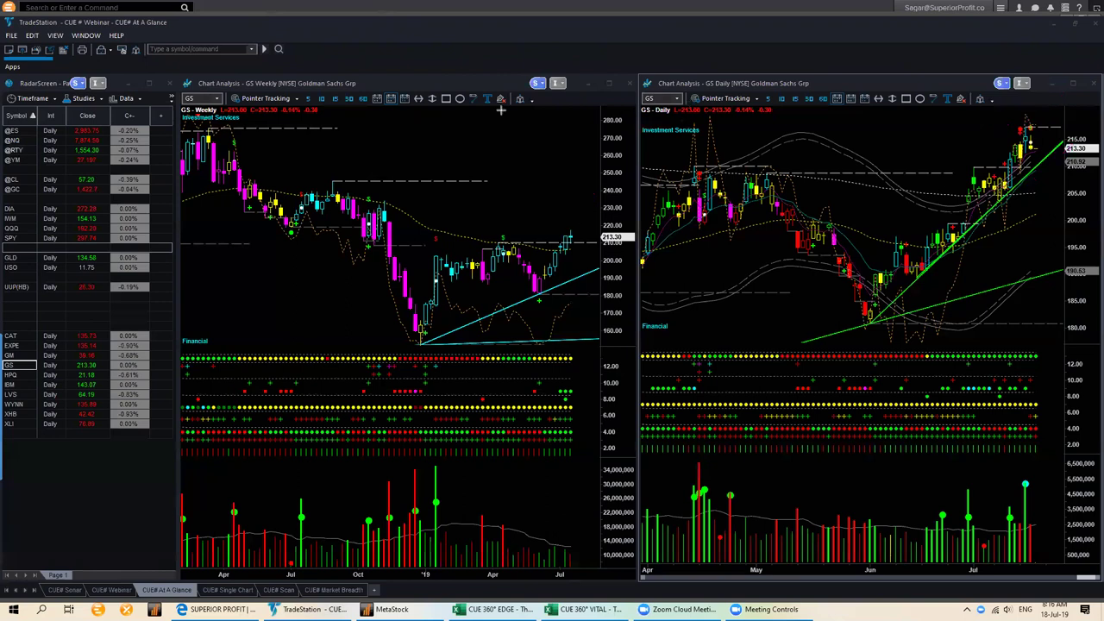
- Load HPQ and draw arrows toward the weekly downtrend line and the latest daily candles
left_click(14, 375)
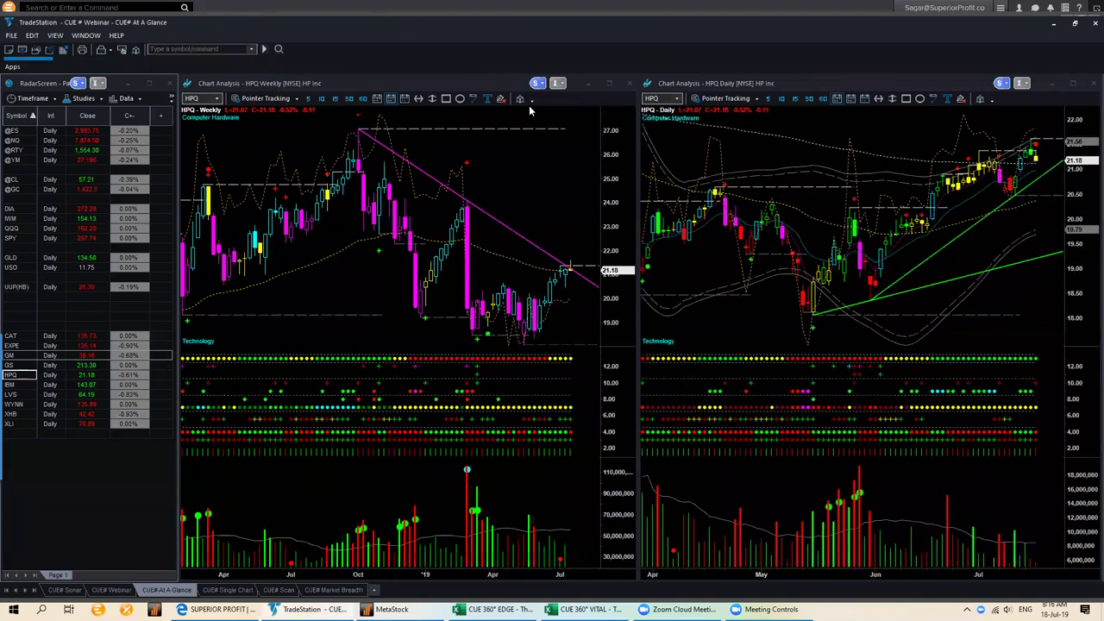
left_click_drag(512, 219, 569, 260)
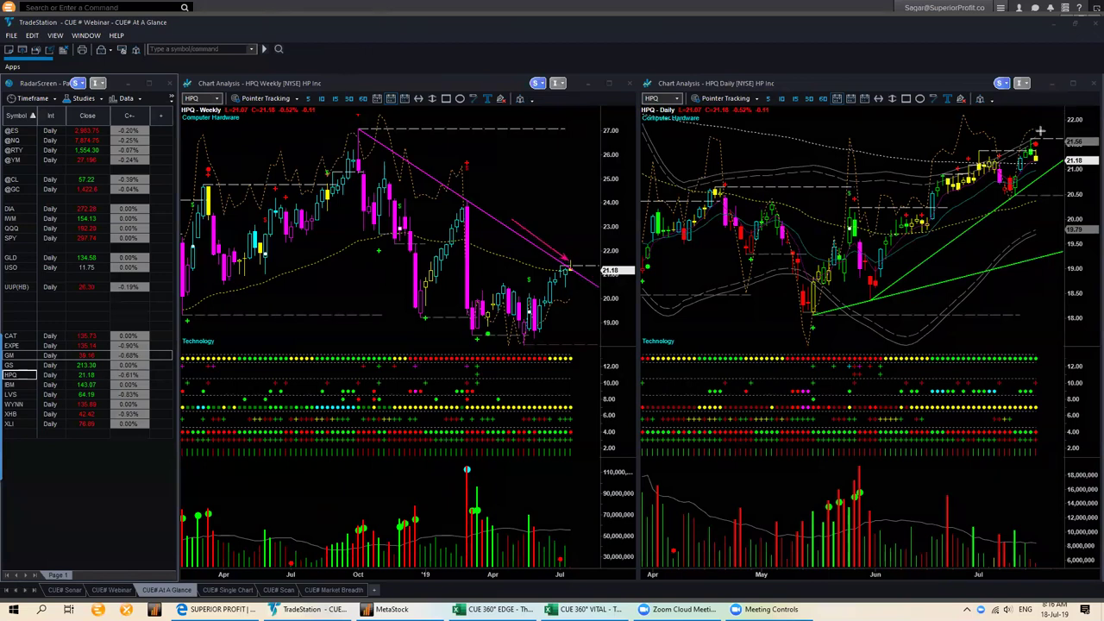
left_click_drag(1062, 106, 1040, 136)
left_click_drag(1009, 208, 1068, 163)
- Redraw arrows at the weekly downtrend line and latest daily candle, then erase all arrows
left_click_drag(479, 202, 545, 244)
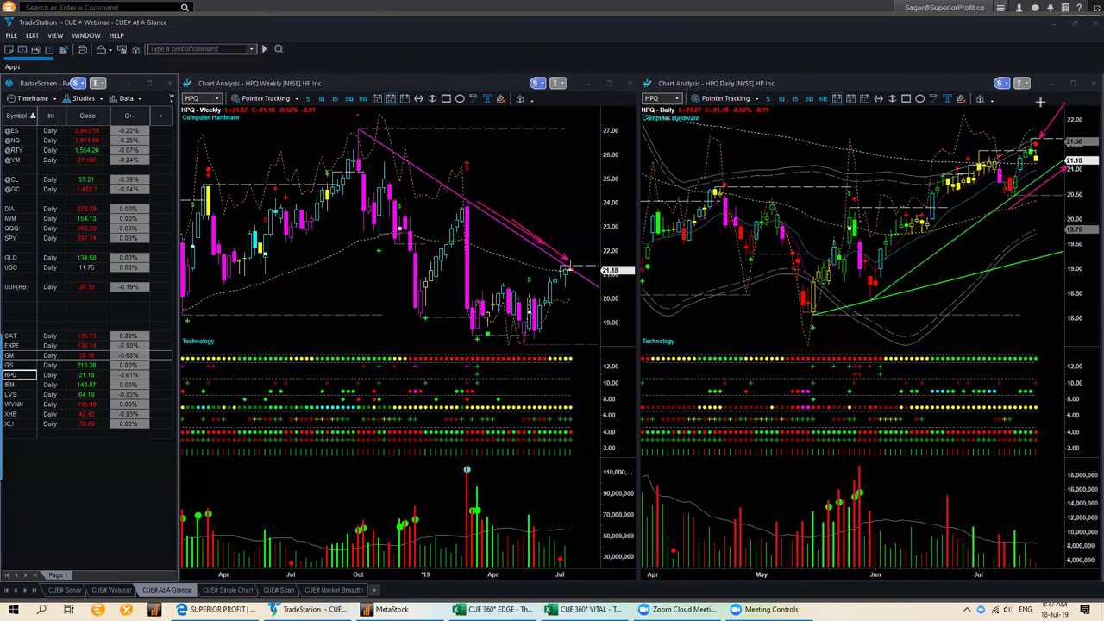
left_click_drag(1041, 102, 1037, 138)
left_click_drag(978, 233, 979, 231)
key("Escape")
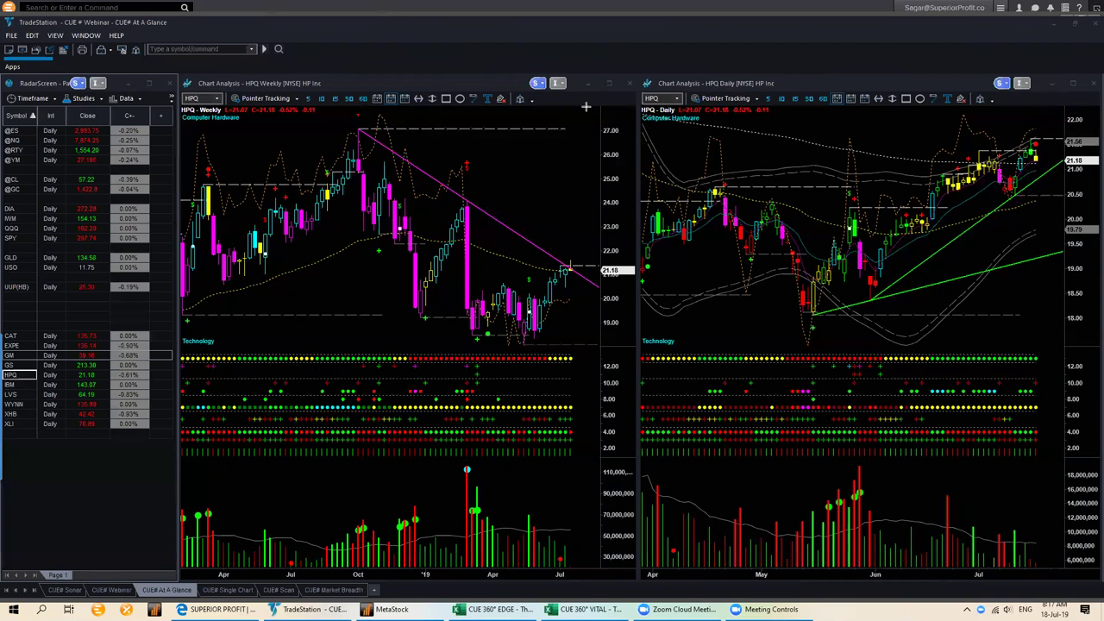
left_click_drag(1018, 200, 1062, 165)
key("Delete")
- Load IBM and draw arrows at the latest weekly bars, the daily high and the last daily candle
left_click(16, 384)
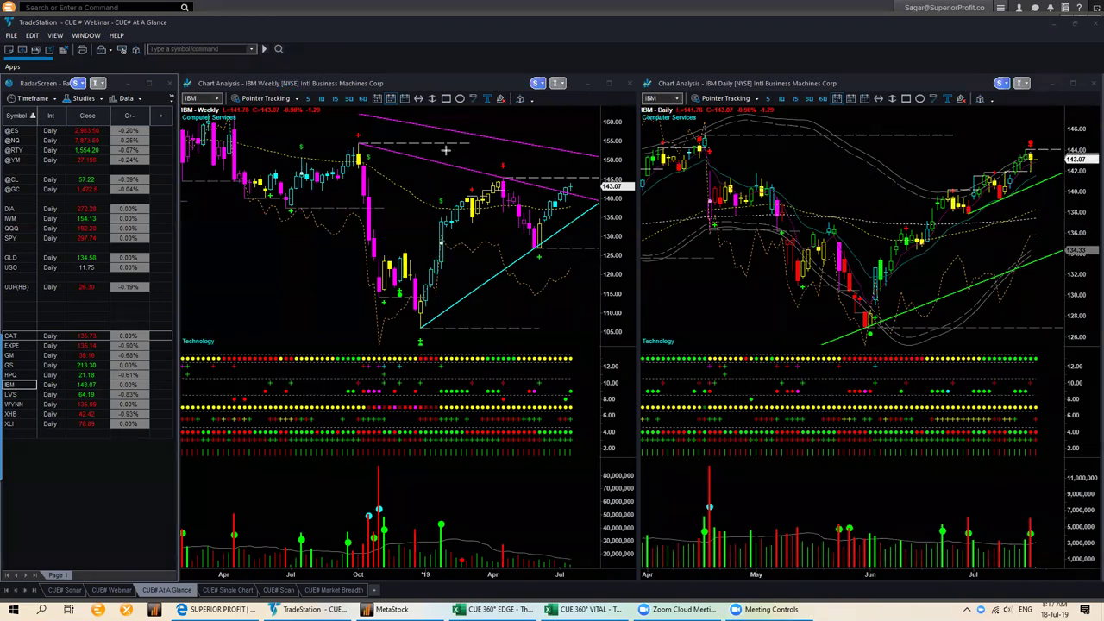
left_click_drag(579, 129, 573, 175)
left_click_drag(1053, 108, 1033, 138)
left_click_drag(1064, 210, 1035, 172)
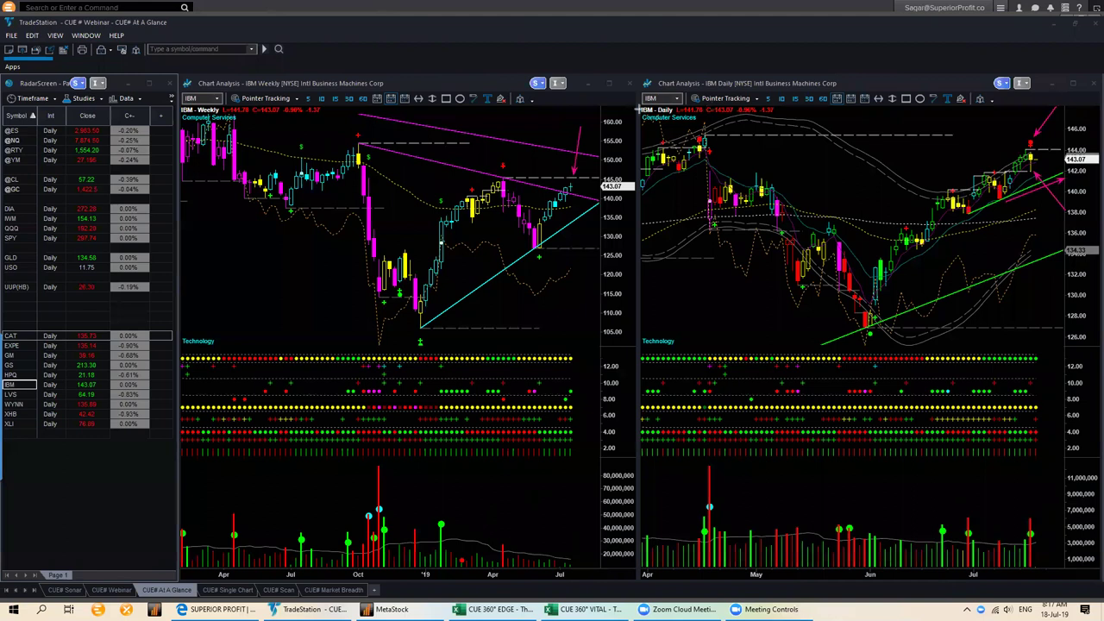
- Load LVS, draw a weekly trendline and daily arrows, then clear them and switch to WYNN
left_click(19, 394)
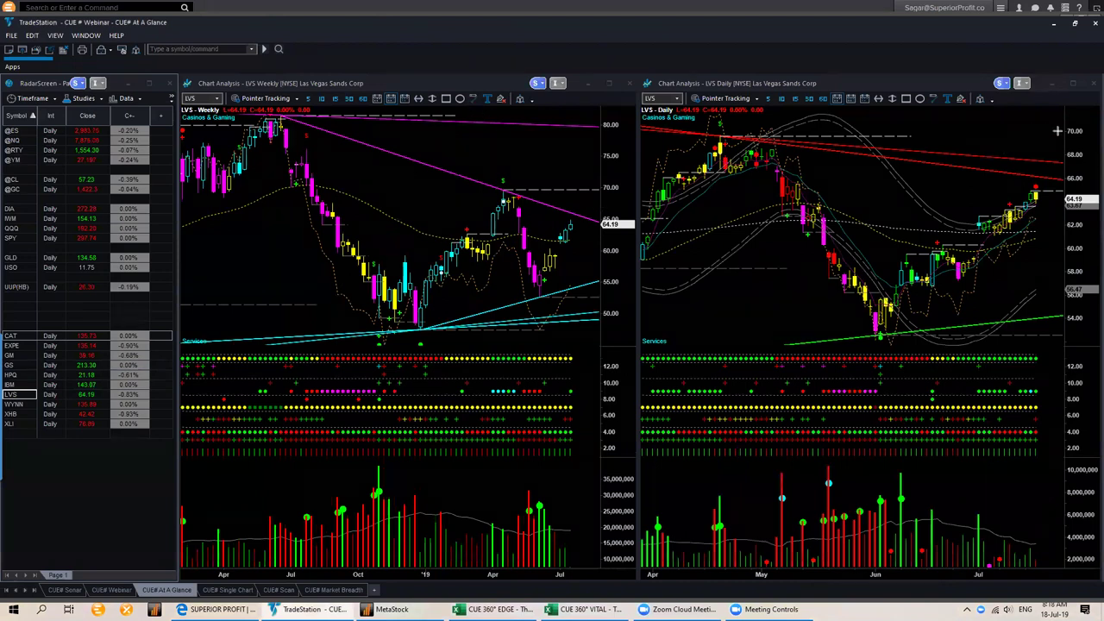
left_click_drag(1070, 129, 1039, 181)
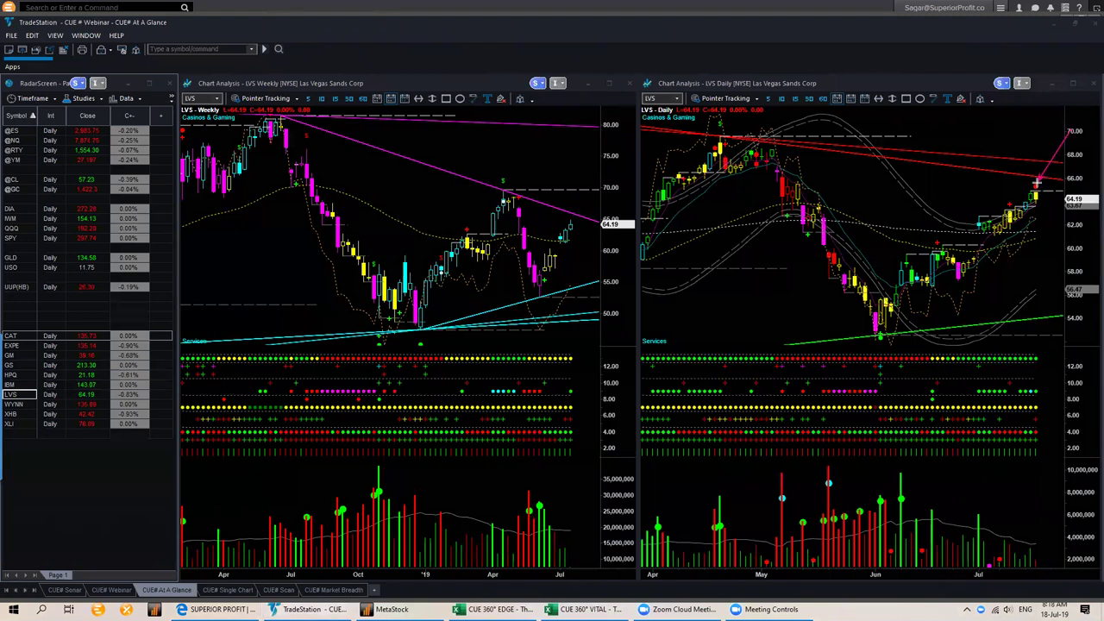
left_click_drag(601, 182, 574, 215)
left_click_drag(993, 244, 1058, 201)
key("e")
left_click(23, 405)
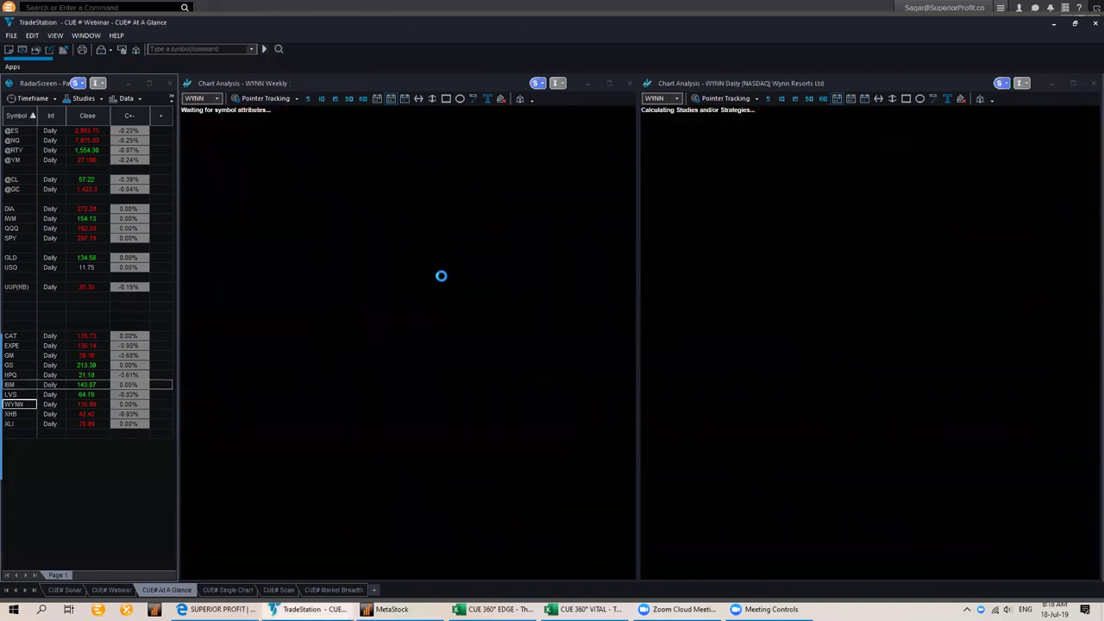
- Draw a trendline across the WYNN weekly highs and two daily arrows, clear them, then load XHB
left_click(531, 102)
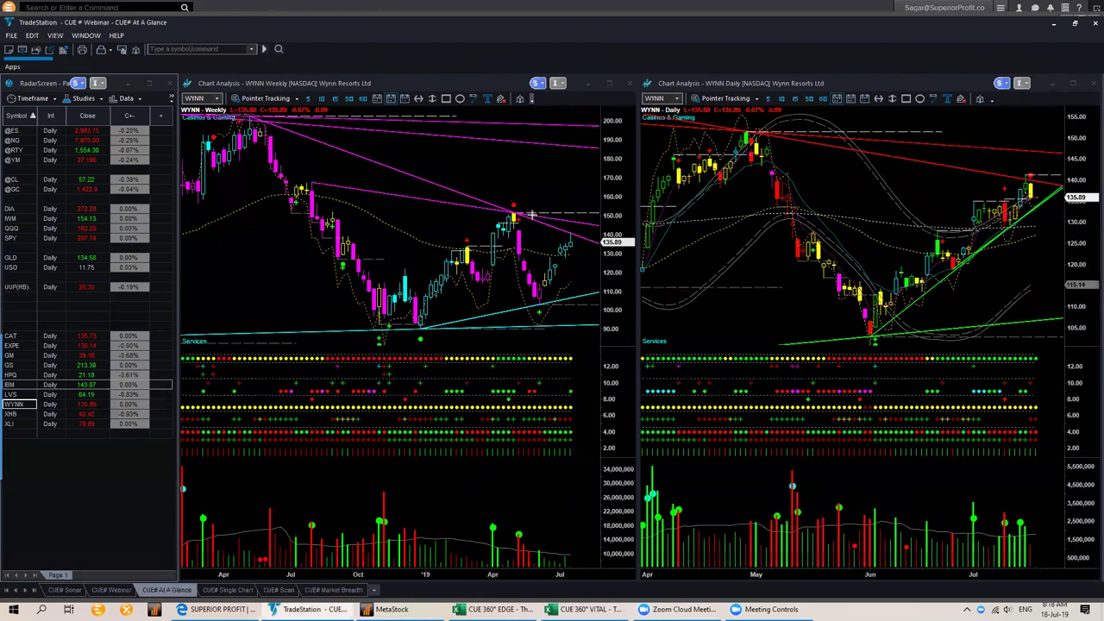
left_click_drag(487, 191, 599, 242)
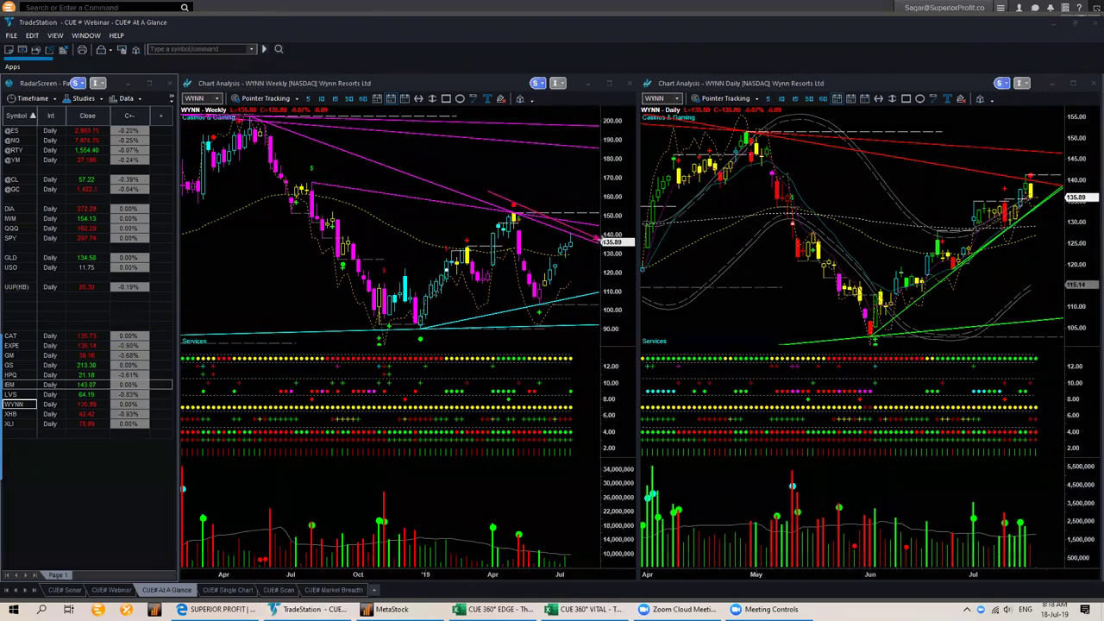
left_click_drag(975, 158, 1028, 172)
left_click_drag(980, 259, 1060, 197)
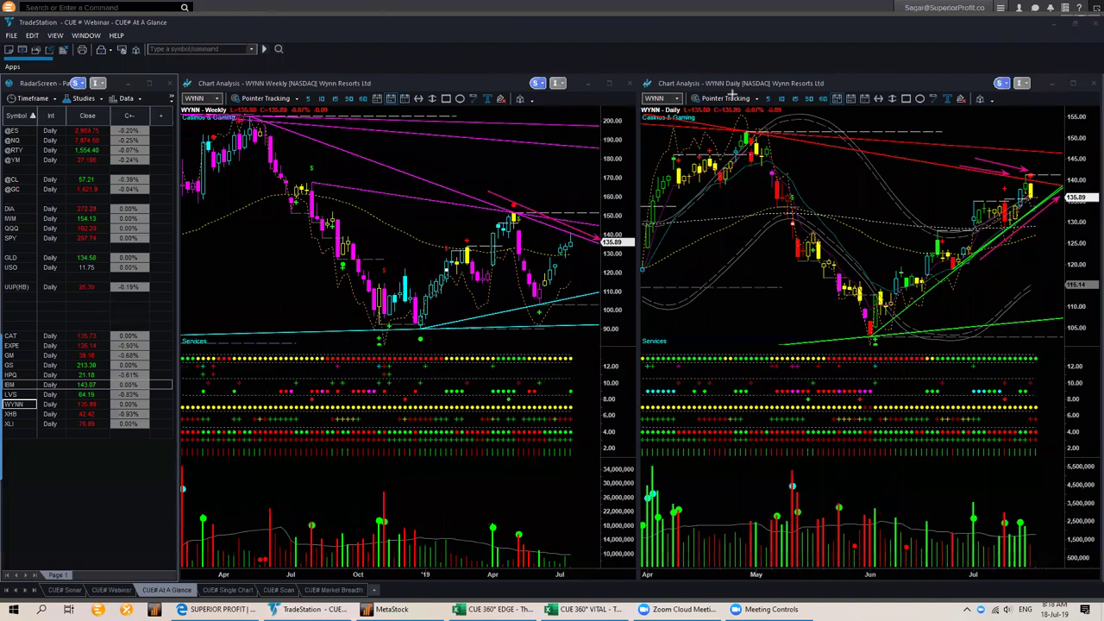
key("Delete")
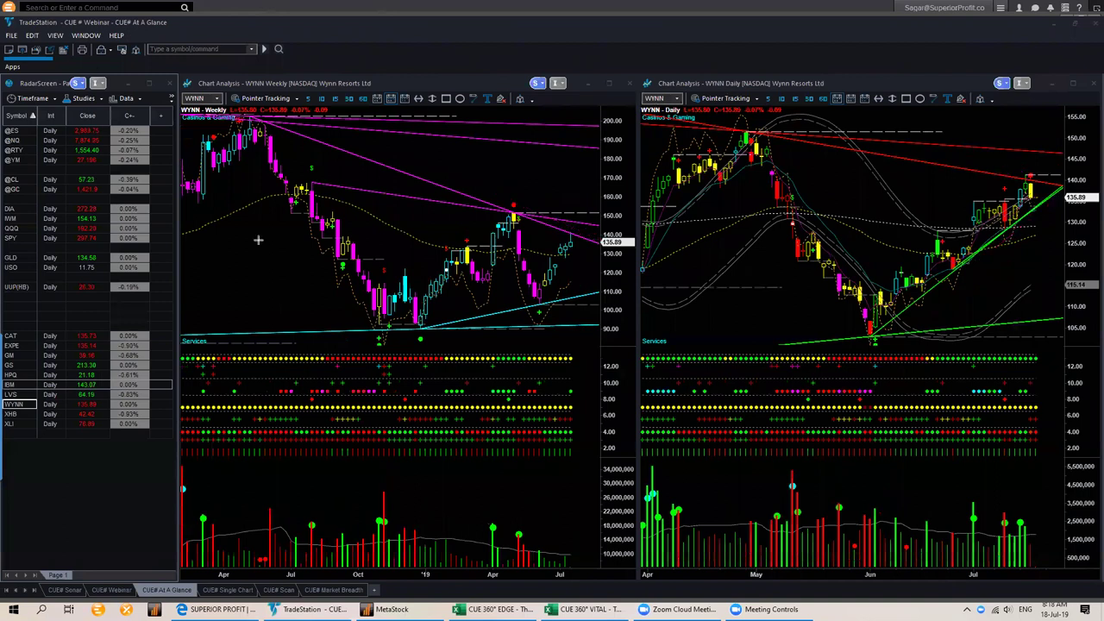
left_click(15, 404)
- Load XHB, draw arrows at its latest weekly bar and recent daily highs, then clear them
left_click(15, 414)
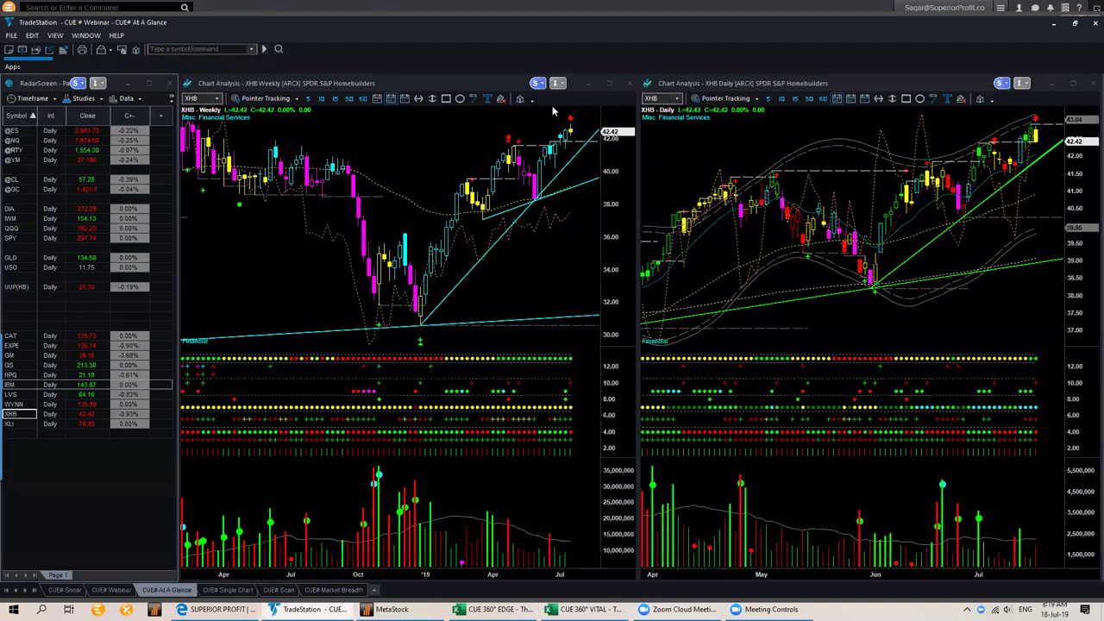
left_click_drag(520, 110, 556, 115)
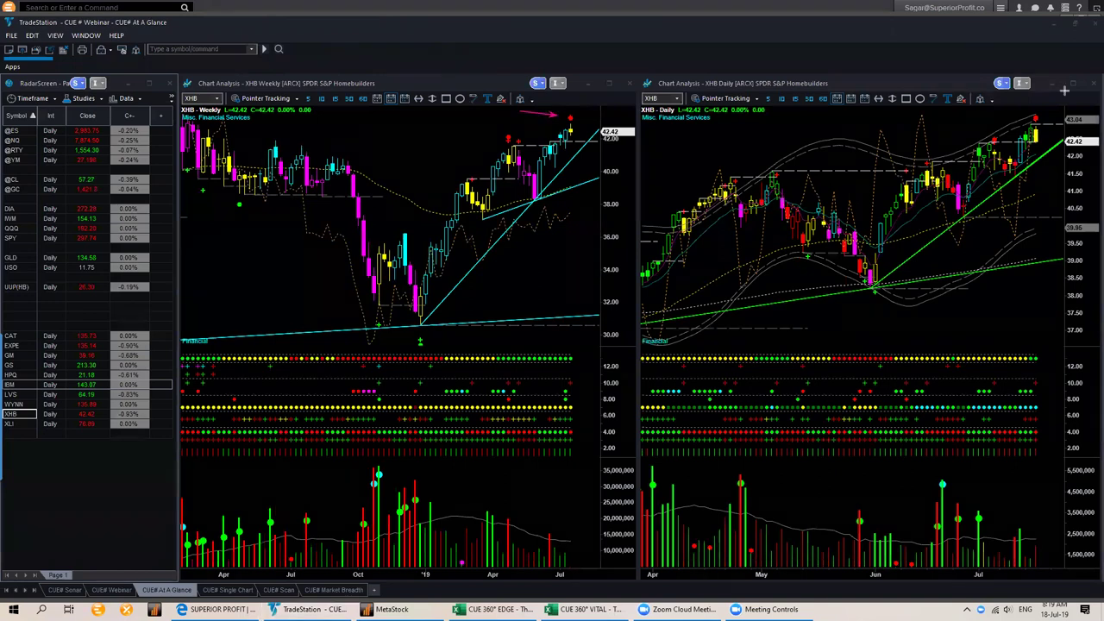
left_click_drag(1074, 82, 1045, 110)
left_click_drag(964, 115, 990, 130)
left_click_drag(985, 207, 1056, 154)
key("Escape")
- Load XLI, draw arrows at the weekly pullback and the latest daily bars, then clear them
left_click(15, 424)
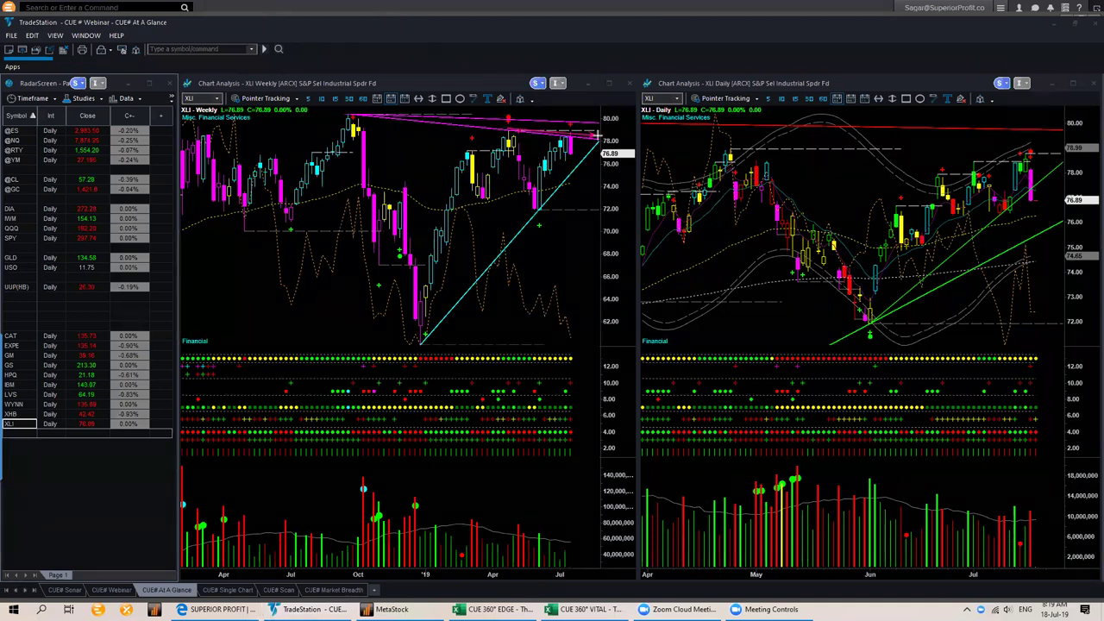
left_click_drag(550, 205, 578, 180)
left_click_drag(1053, 108, 1033, 141)
left_click_drag(1011, 212, 1051, 177)
left_click_drag(1037, 201, 1052, 219)
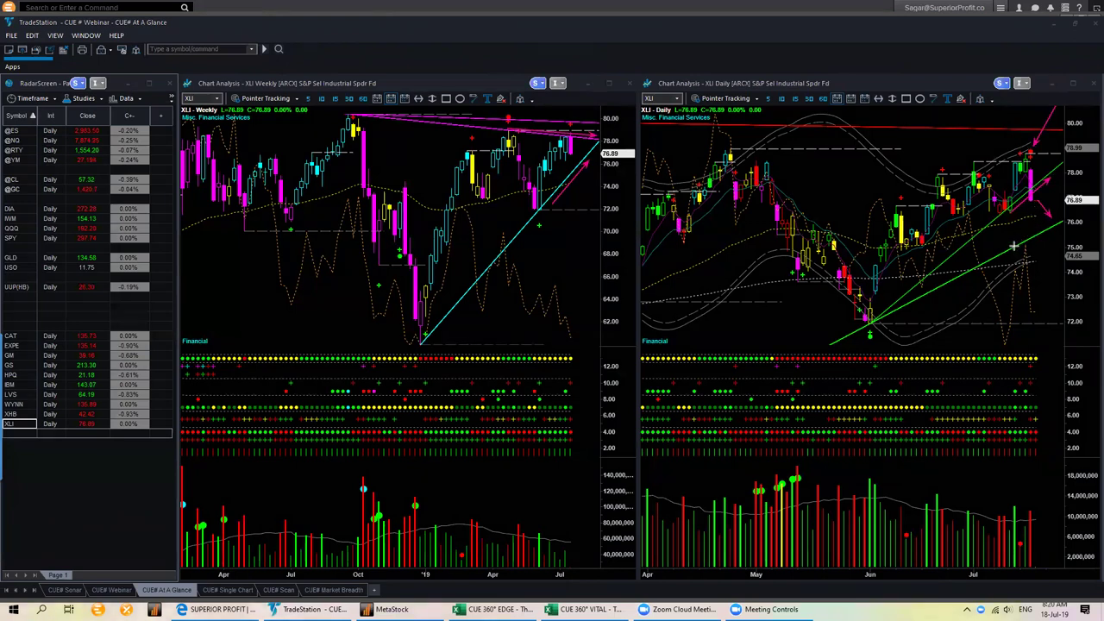
left_click_drag(1014, 246, 1059, 222)
key("Escape")
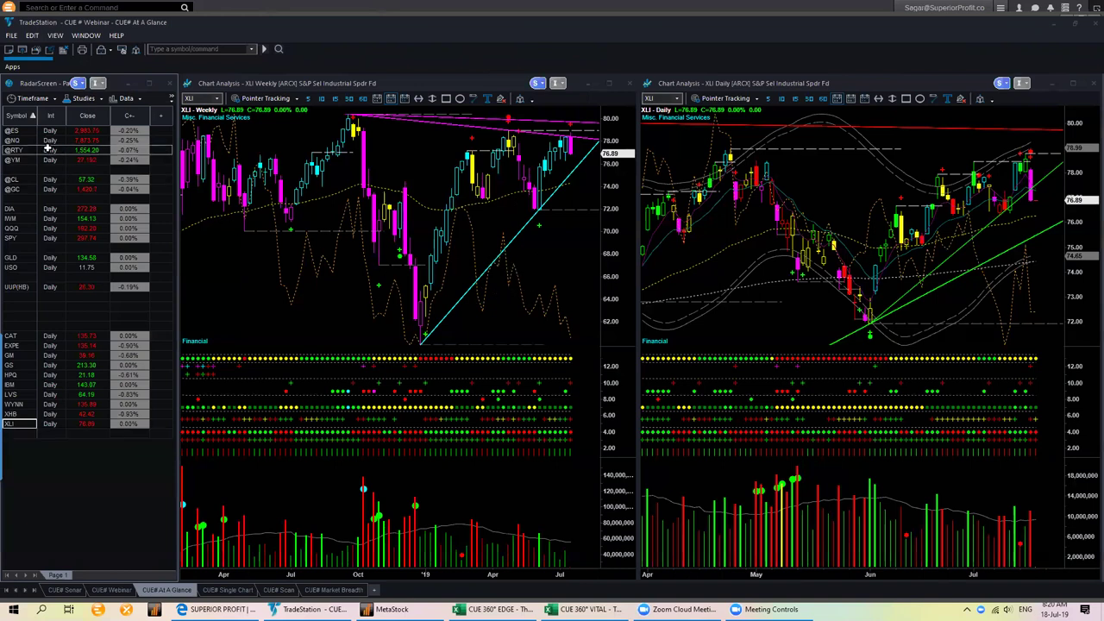
left_click(17, 131)
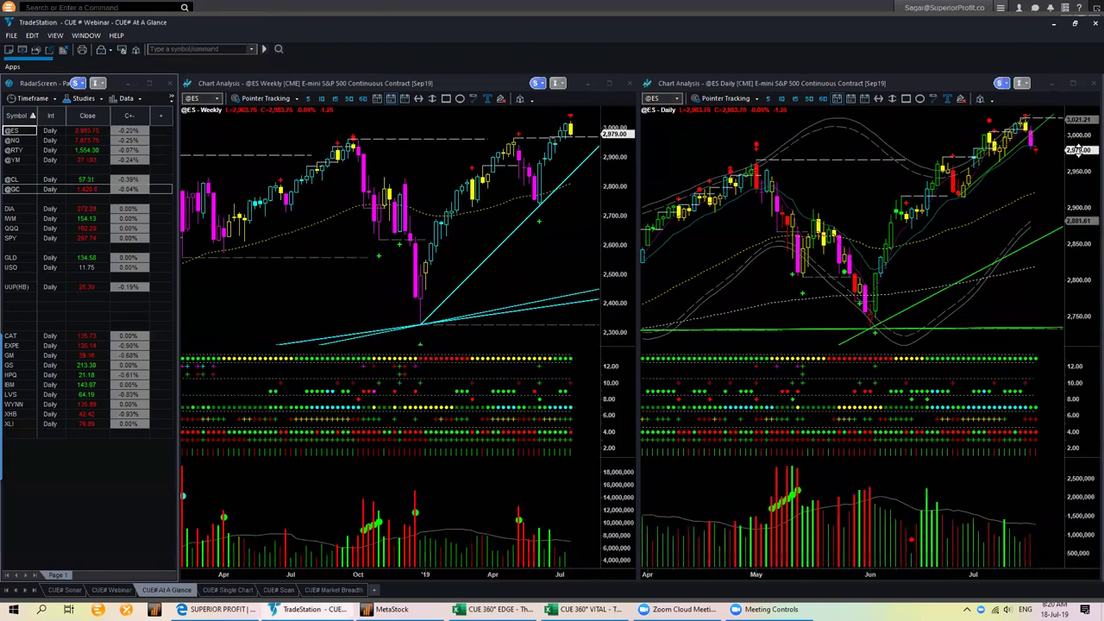
left_click(1077, 166)
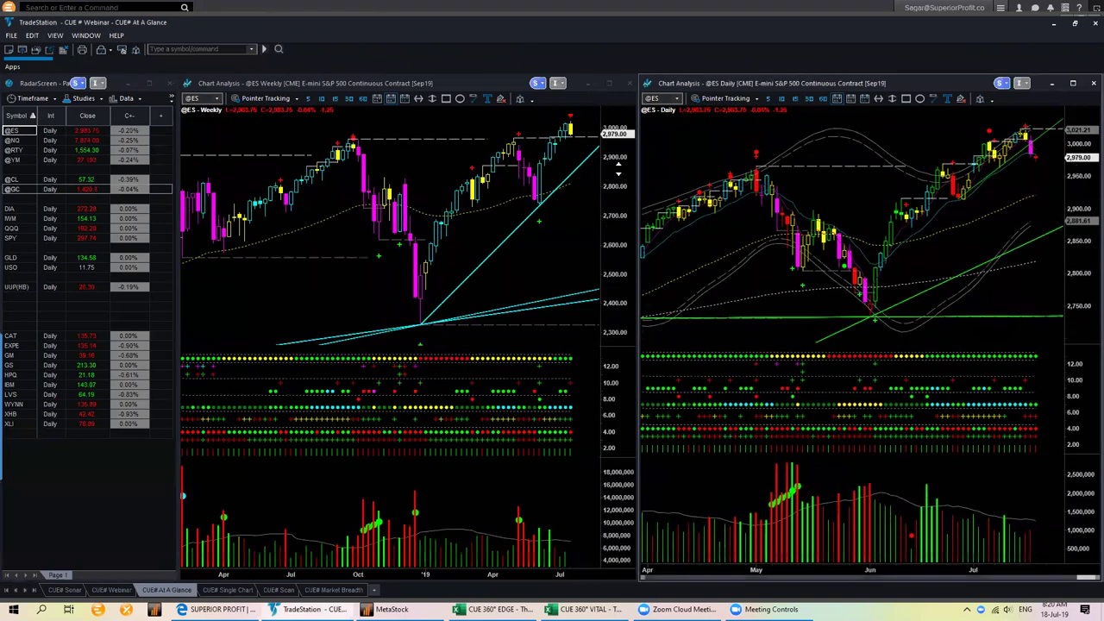
left_click_drag(618, 168, 621, 192)
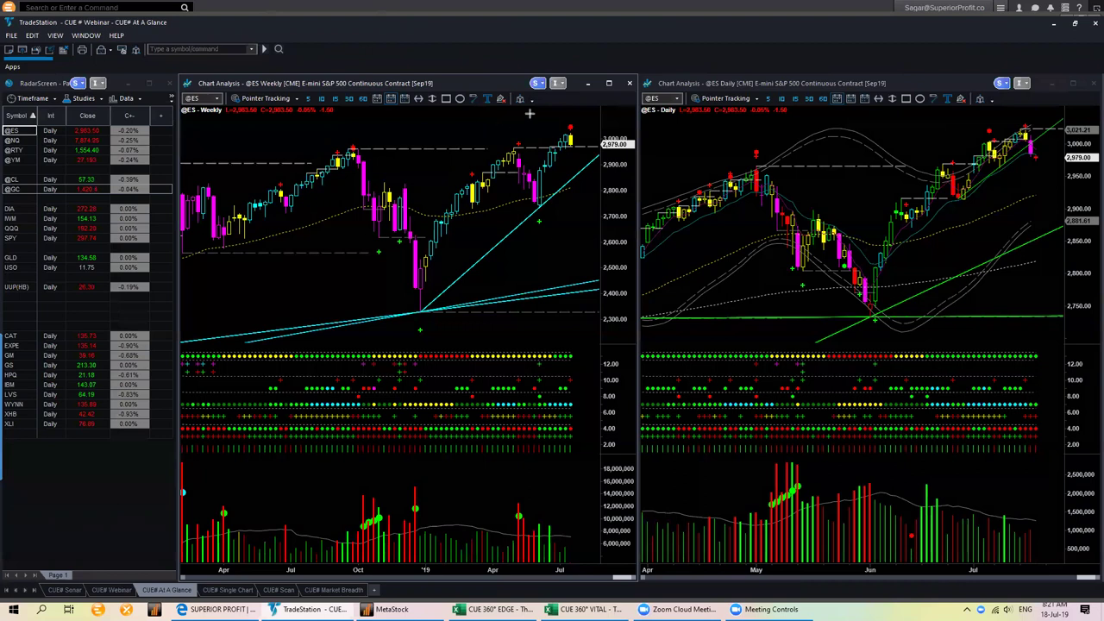
- Draw arrows at the last weekly candle and recent daily highs, plus a horizontal daily level line
left_click_drag(531, 114, 565, 125)
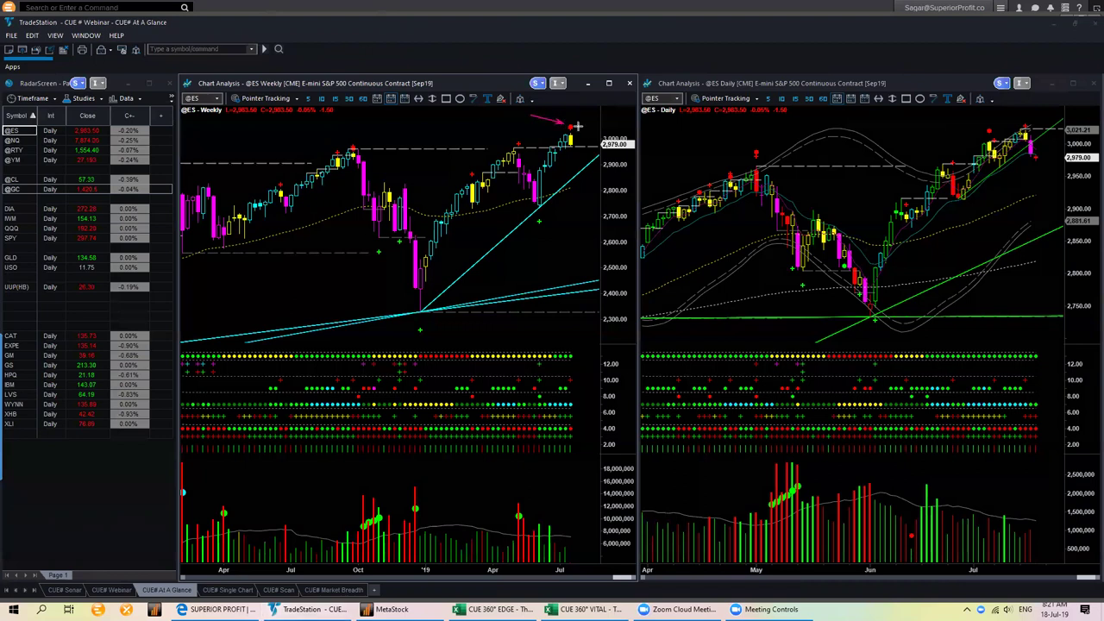
left_click_drag(938, 112, 981, 127)
left_click_drag(989, 143, 1063, 144)
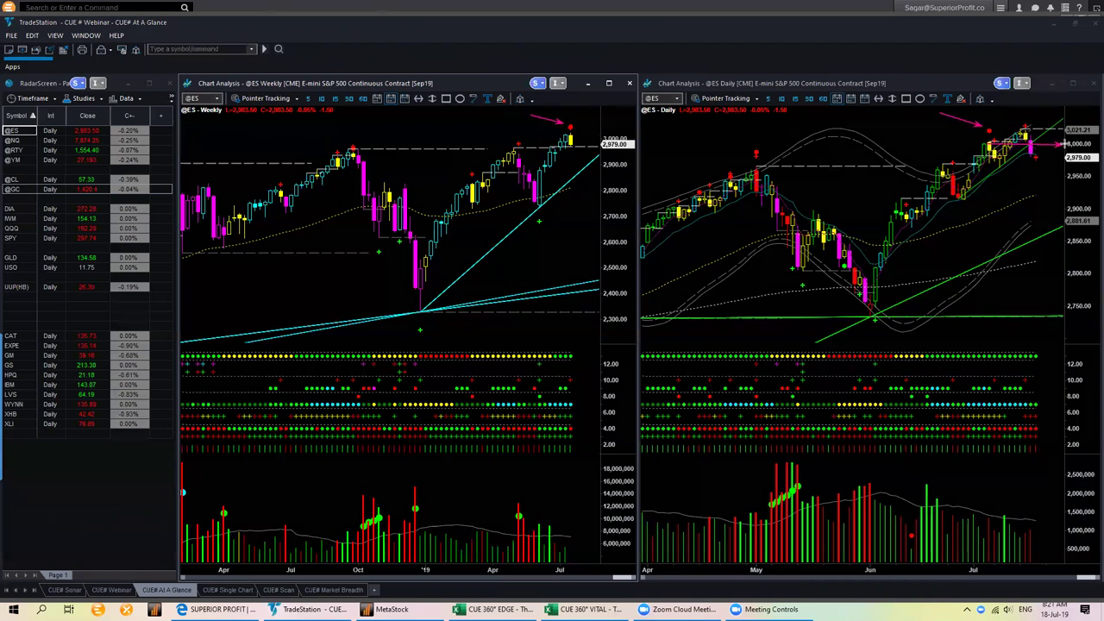